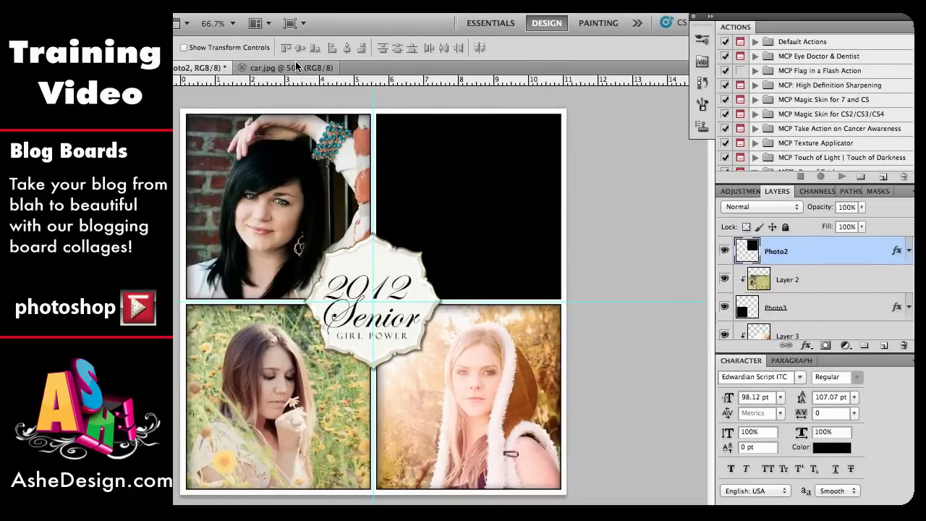
Step: Paste the car photo from car.jpg into the collage as Layer 6
left_click(296, 67)
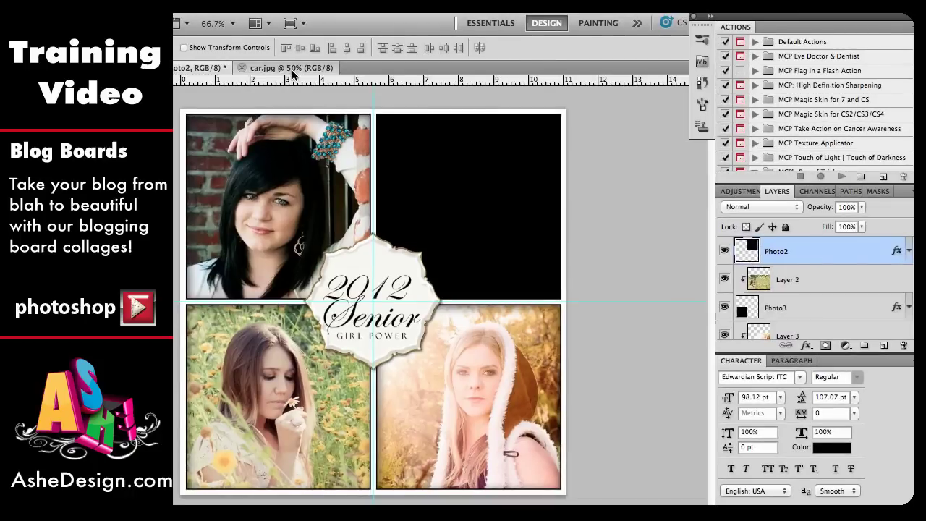
left_click(190, 67)
key("ctrl+v")
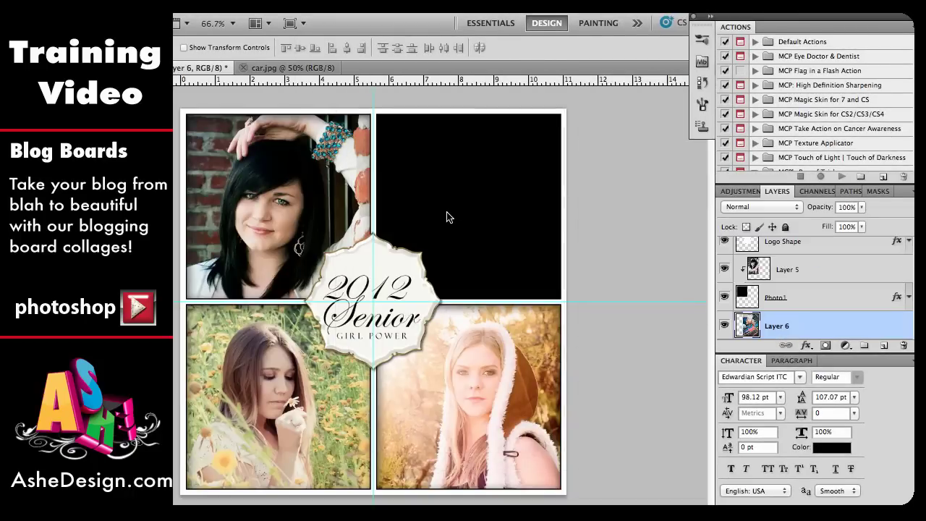
scroll(806, 328, "down", 3)
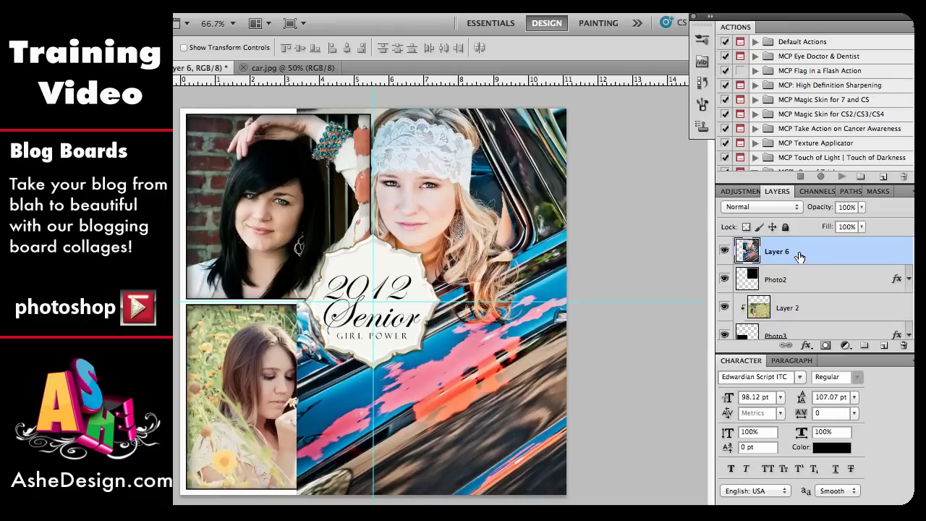
Step: Clip Layer 6 into the empty top-right Photo2 frame with Create Clipping Mask
right_click(797, 262)
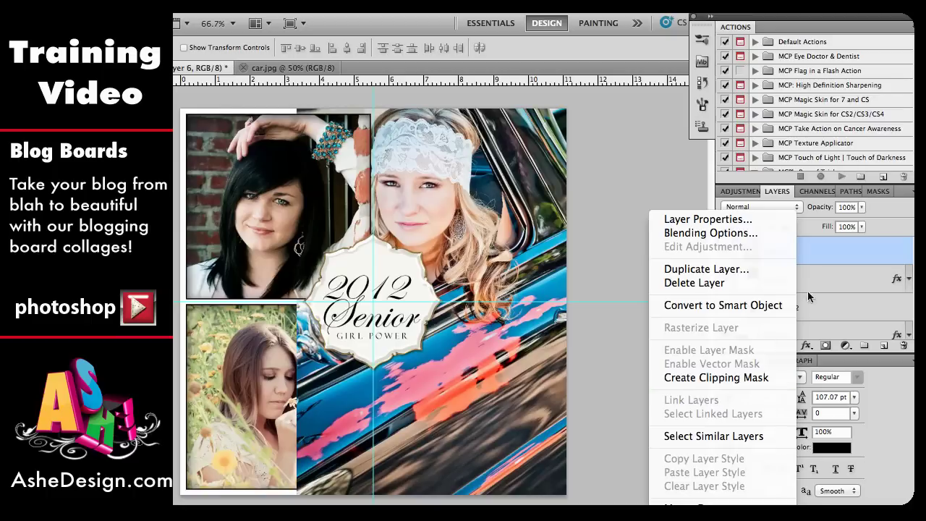
left_click(817, 258)
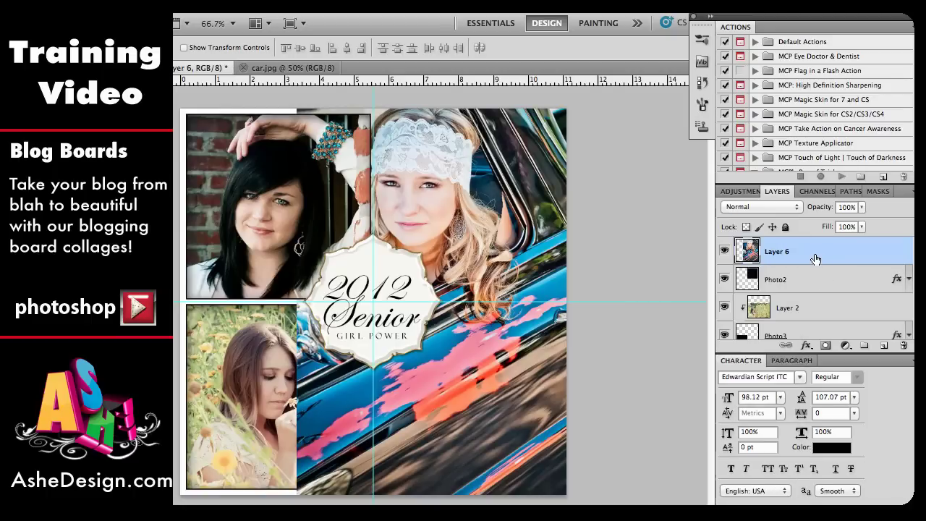
left_click_drag(814, 266, 820, 264)
left_click(820, 264, "alt")
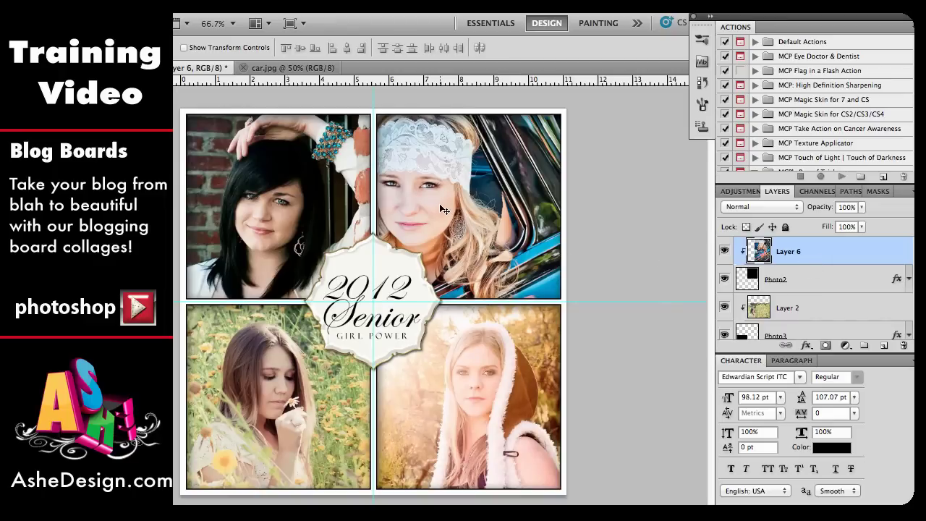
Step: Free Transform the car photo, roughly shrinking and moving it toward the top-right frame
left_click_drag(437, 203, 498, 227)
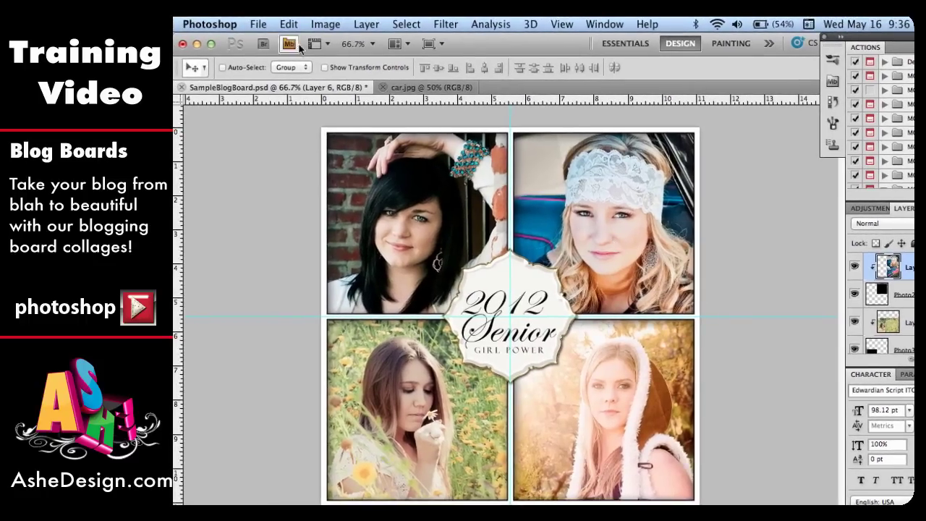
left_click(289, 24)
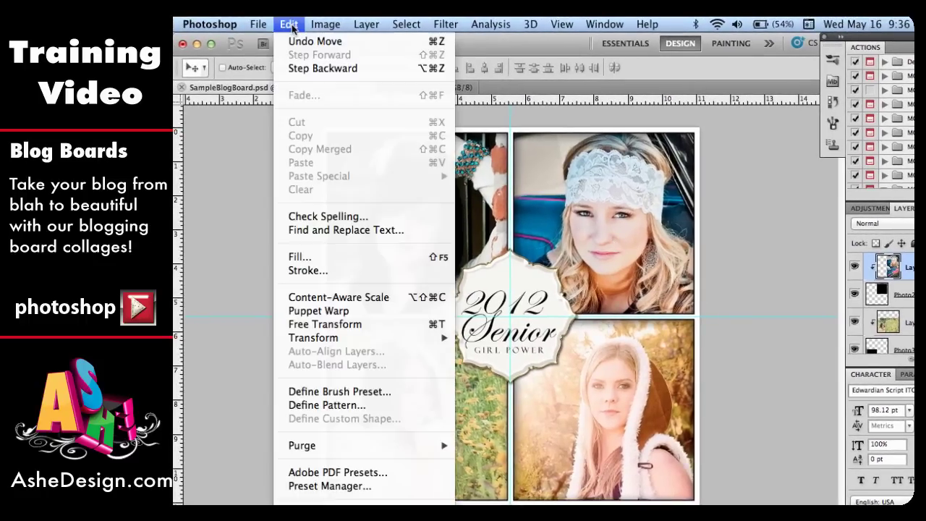
left_click(324, 325)
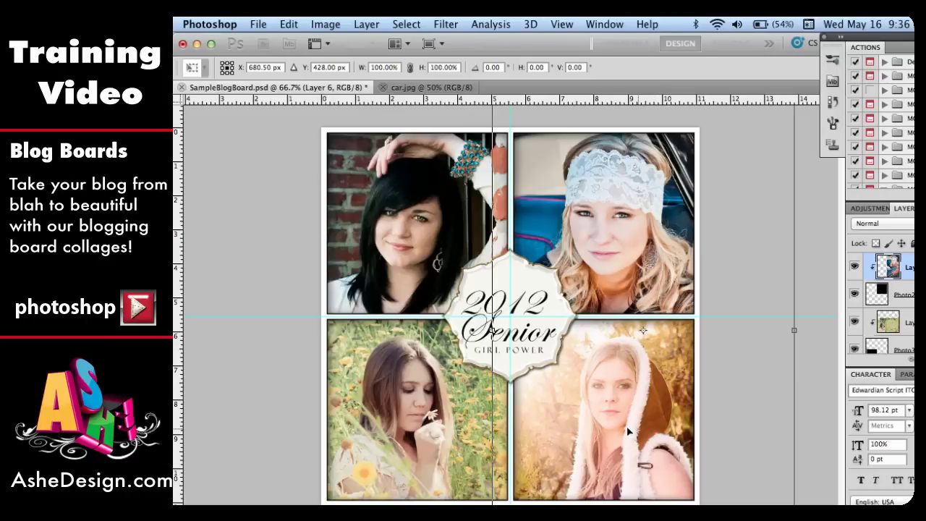
left_click_drag(619, 255, 615, 193)
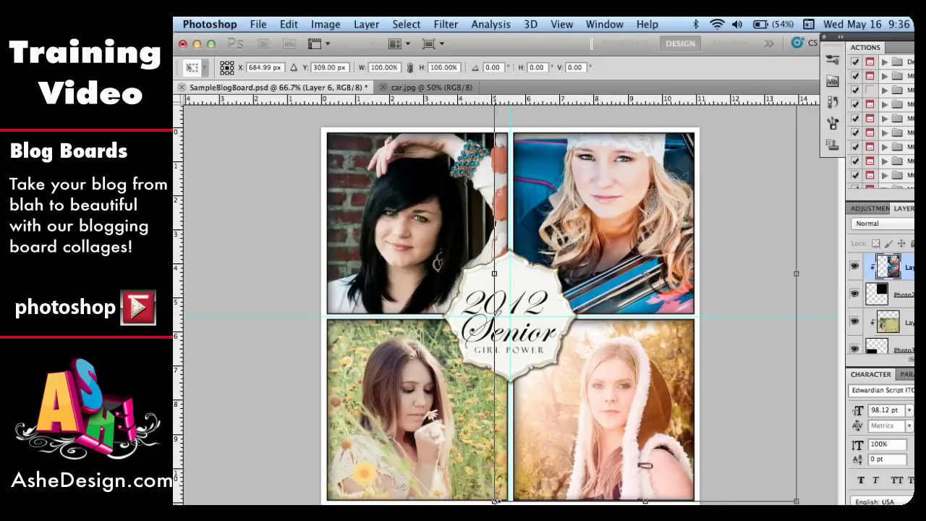
left_click_drag(495, 501, 556, 407)
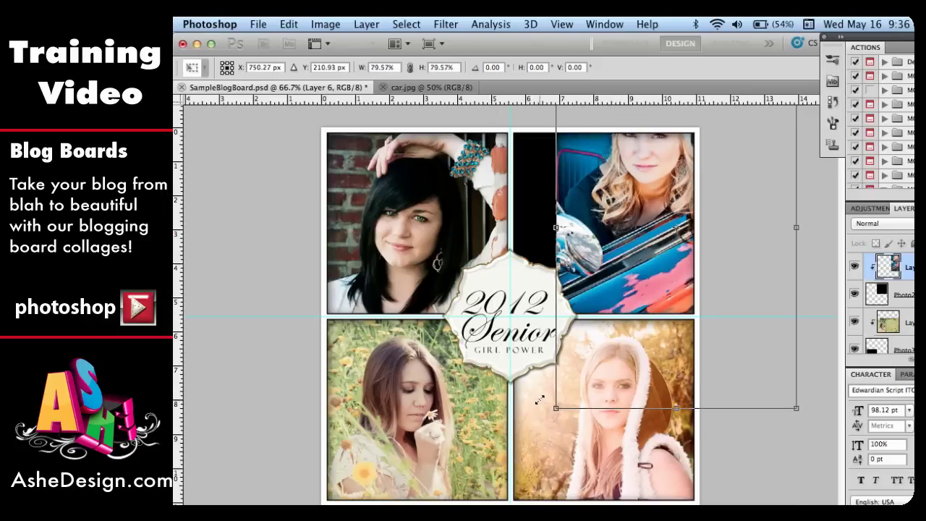
left_click_drag(666, 170, 609, 237)
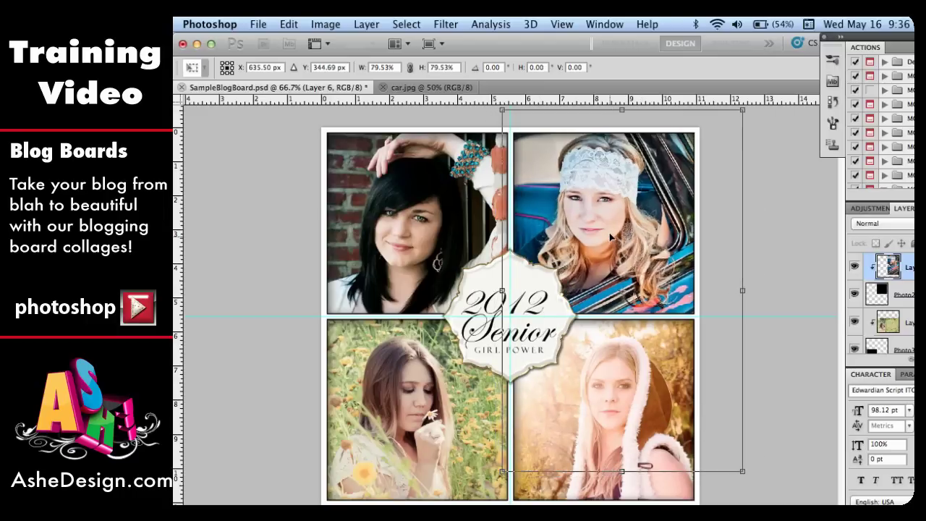
left_click_drag(742, 290, 685, 304)
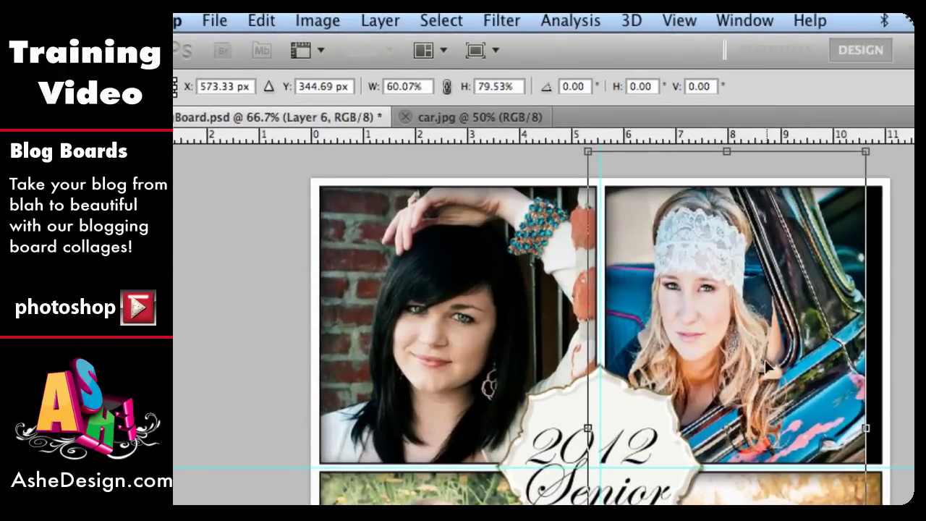
Step: Link width and height, rescale the car photo to about 75%, position it and apply
left_click(447, 87)
left_click(448, 87)
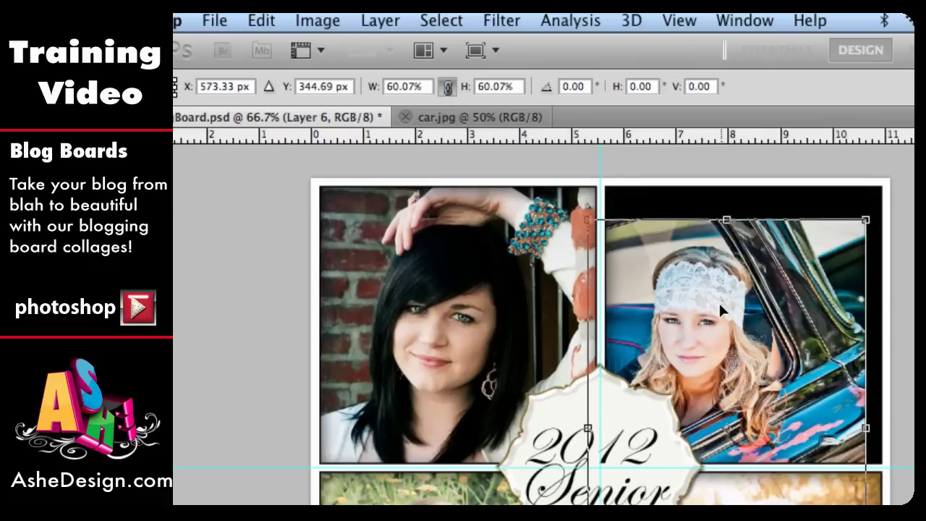
left_click_drag(719, 315, 732, 258)
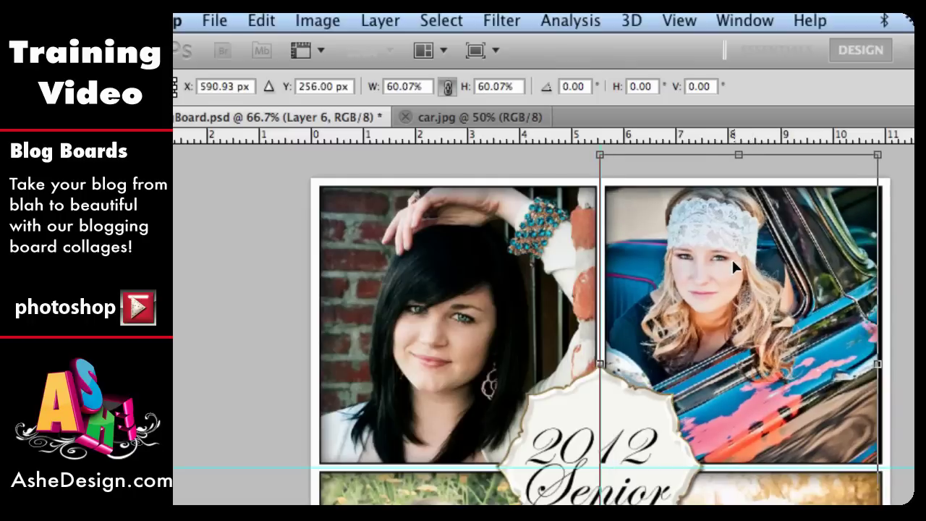
left_click_drag(606, 515, 535, 518)
left_click_drag(700, 355, 752, 357)
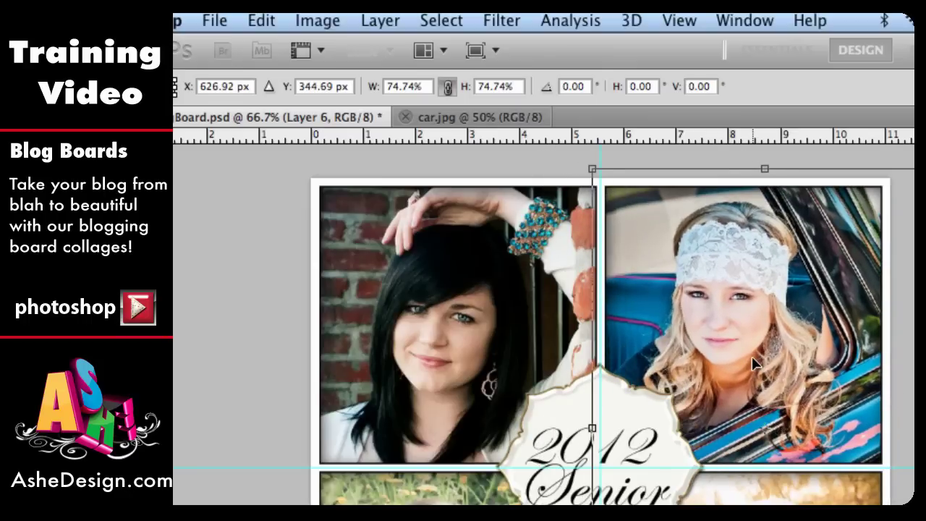
key("Return")
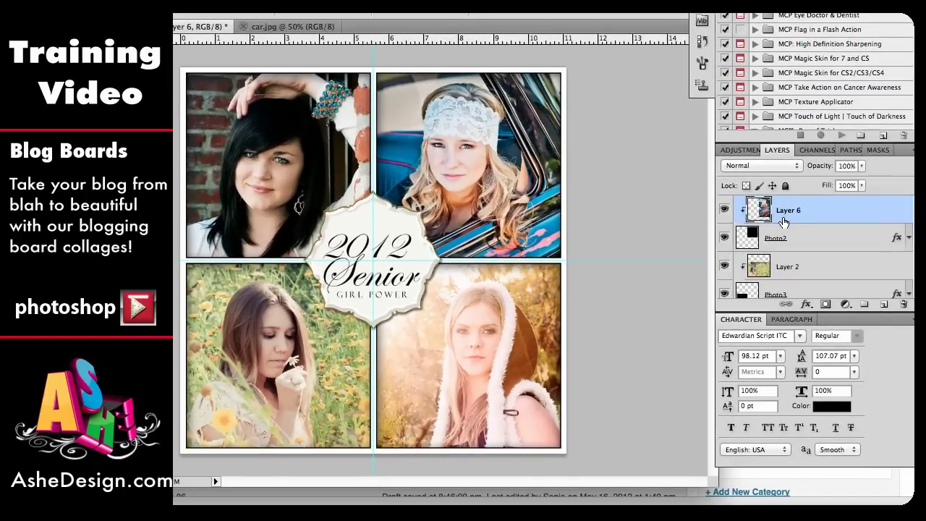
Step: Edit the badge's year text layer so 2012 reads 2013
scroll(784, 222, "up", 5)
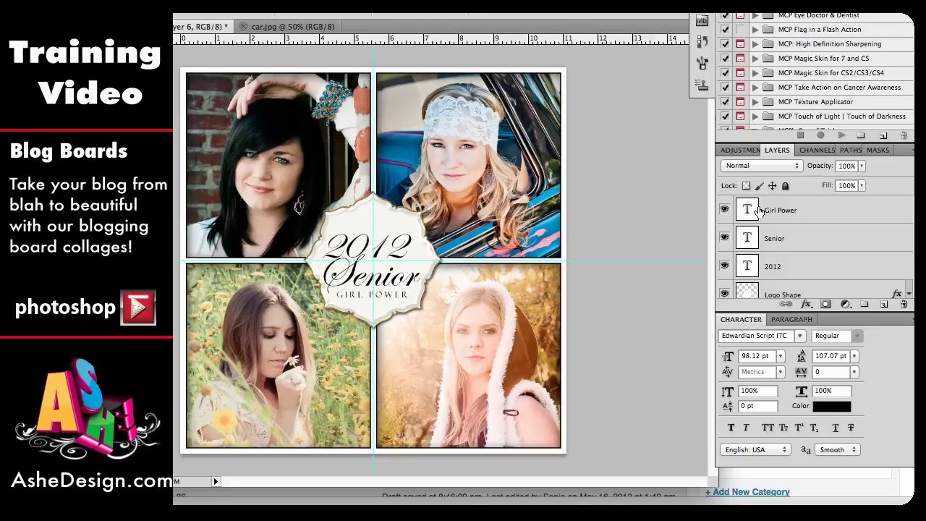
double_click(750, 266)
left_click(404, 255)
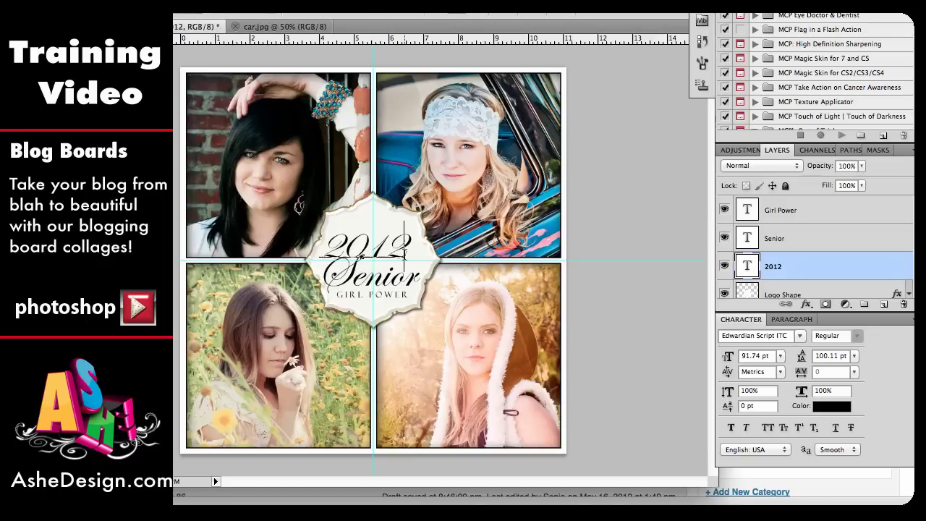
key("BackSpace")
type("3")
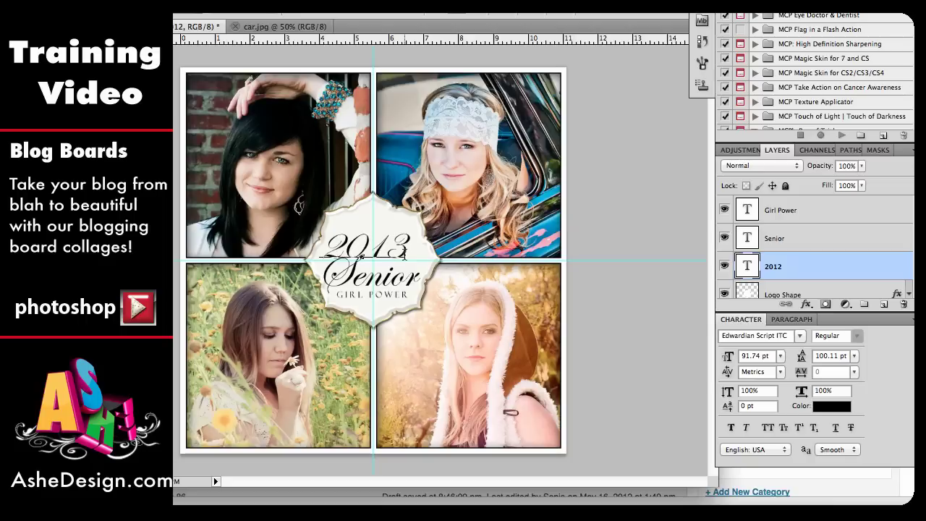
left_click(782, 239)
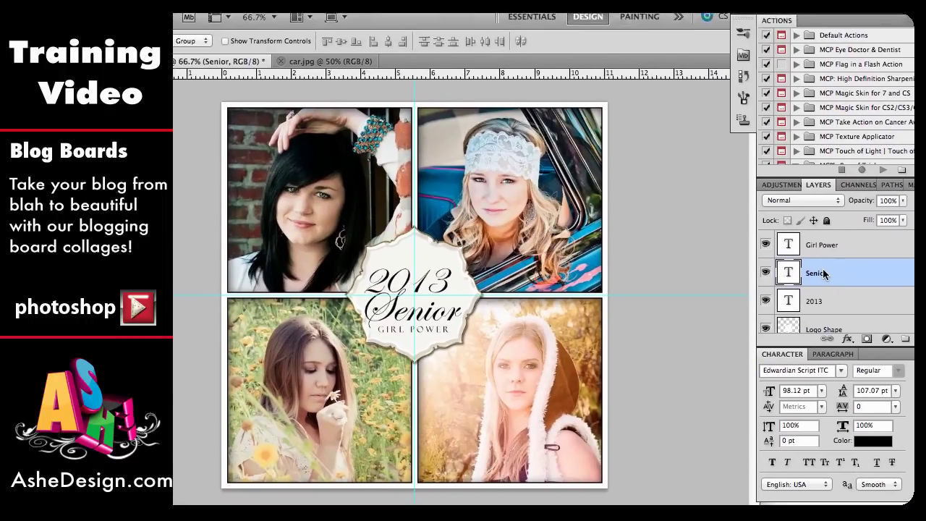
Step: Save the collage as SampleBlogBoard.jpg at maximum JPEG quality, overwriting the old file, then switch to WordPress
left_click(194, 27)
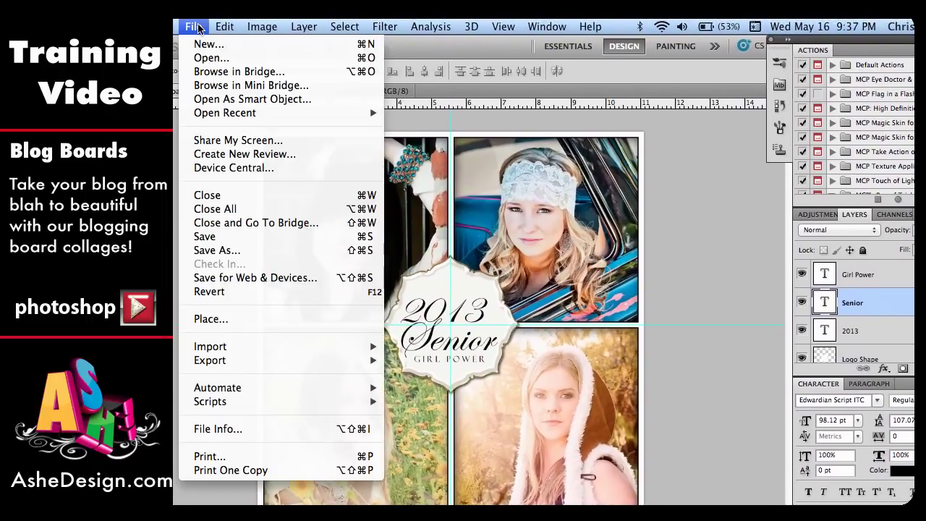
left_click(210, 250)
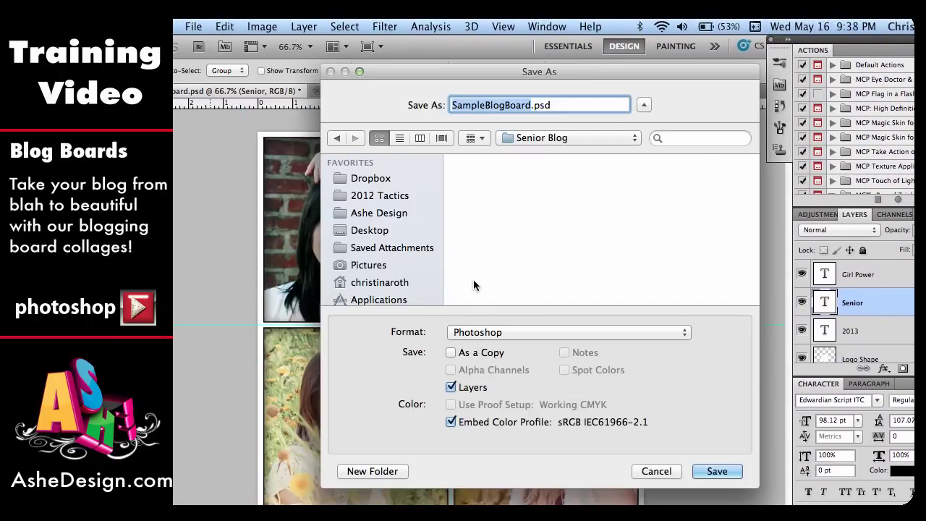
left_click(486, 334)
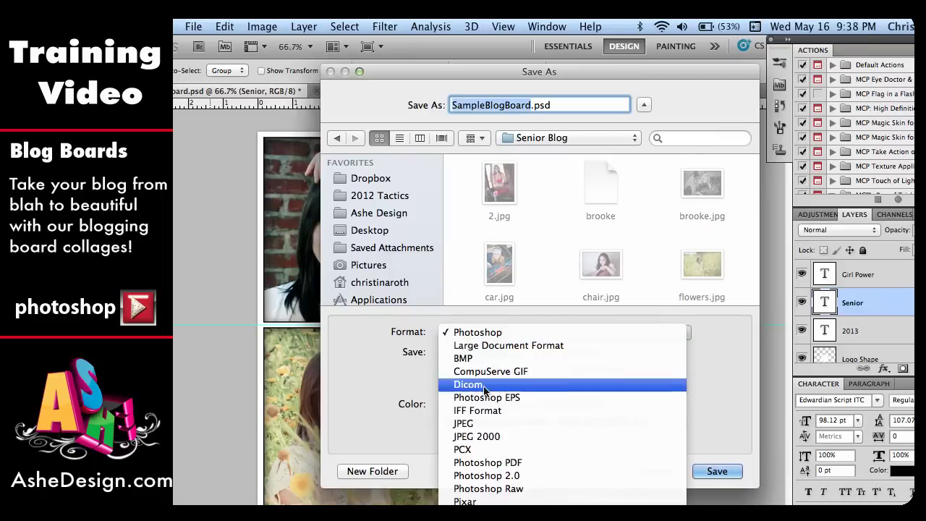
left_click(483, 424)
left_click(714, 471)
left_click(655, 170)
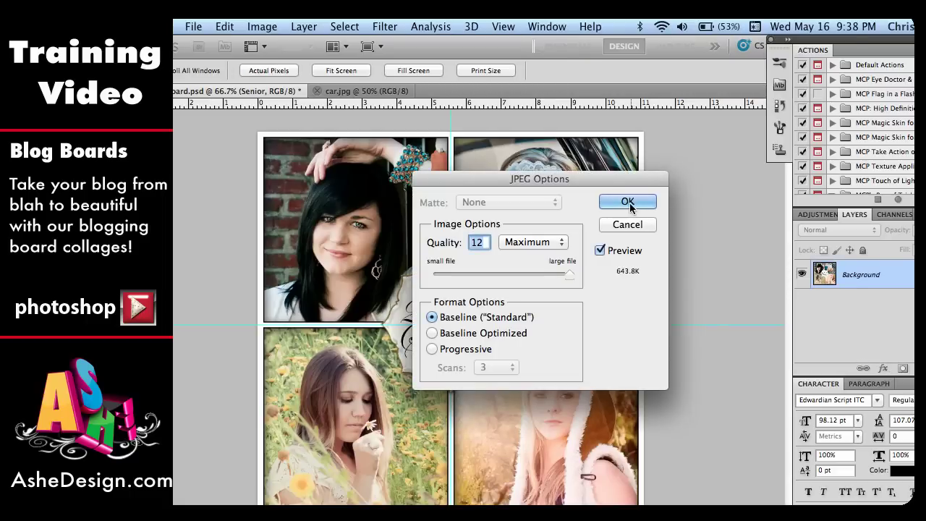
left_click(628, 202)
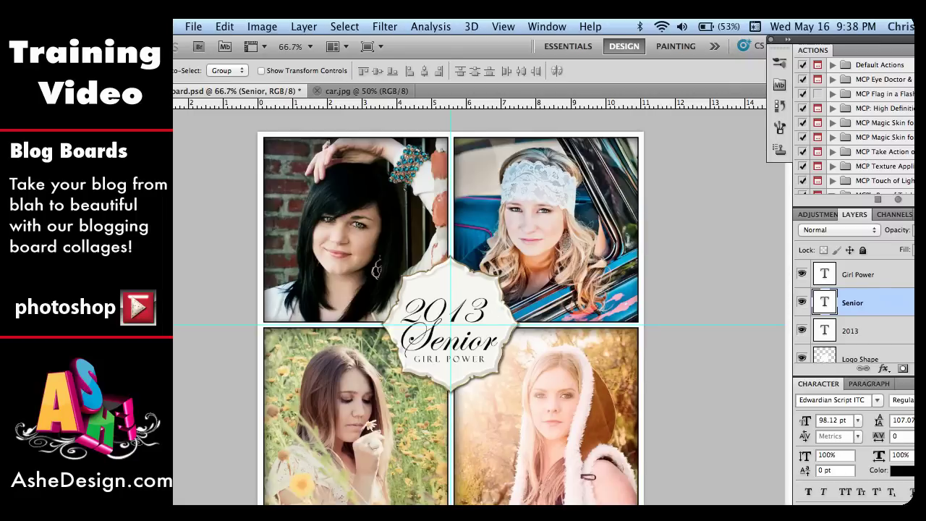
left_click(439, 495)
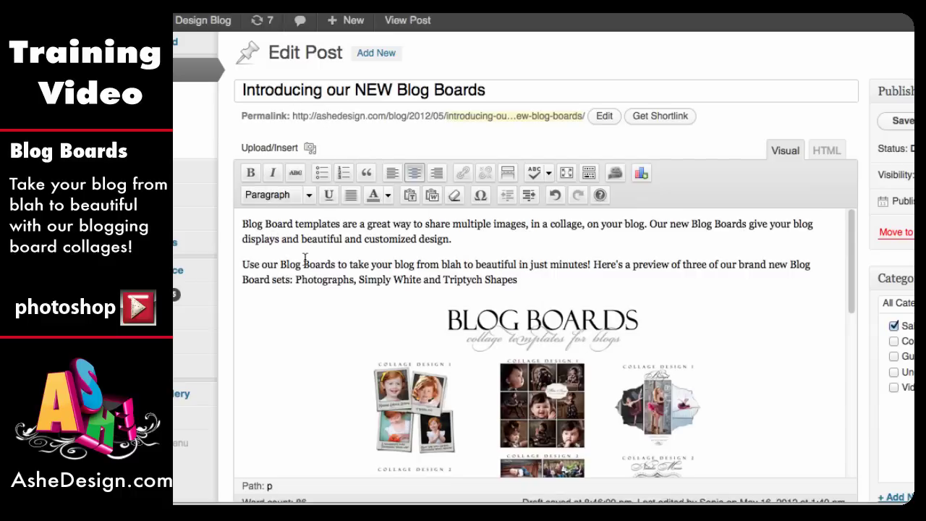
scroll(415, 307, "down", 3)
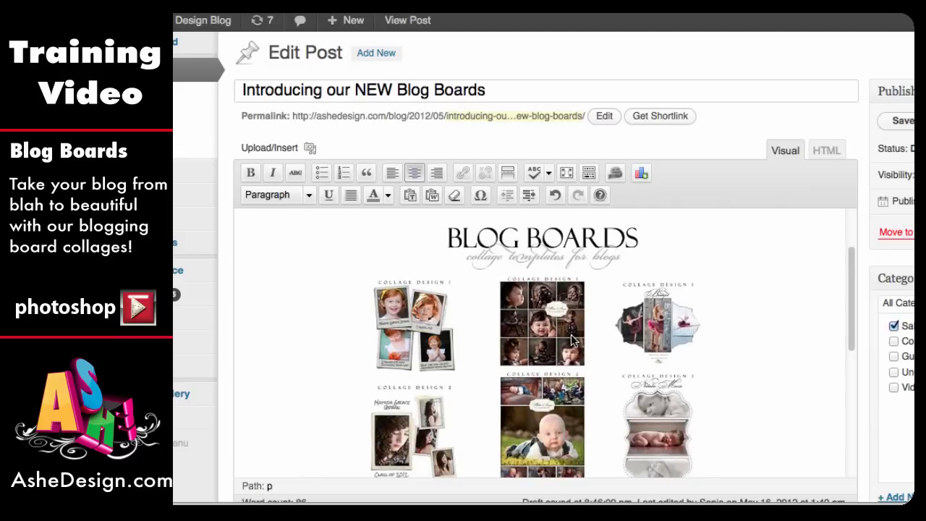
scroll(572, 339, "down", 5)
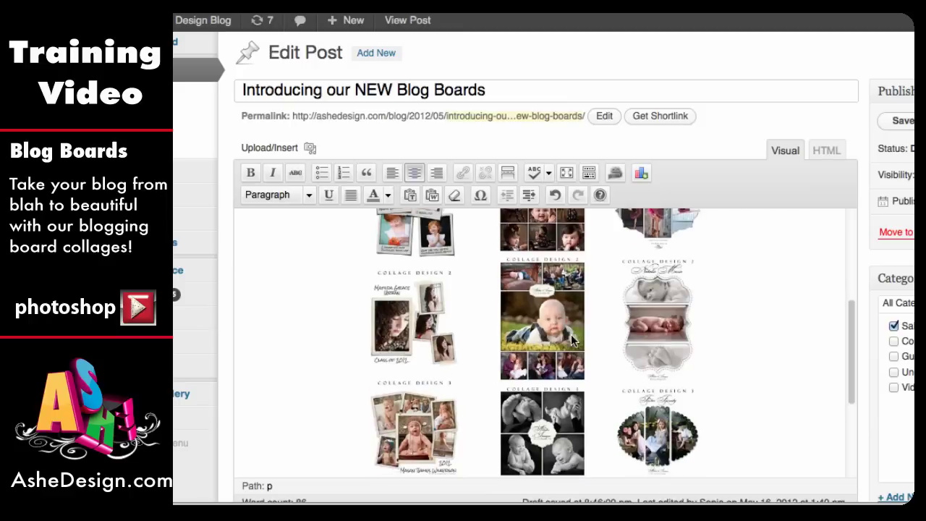
scroll(543, 341, "down", 1)
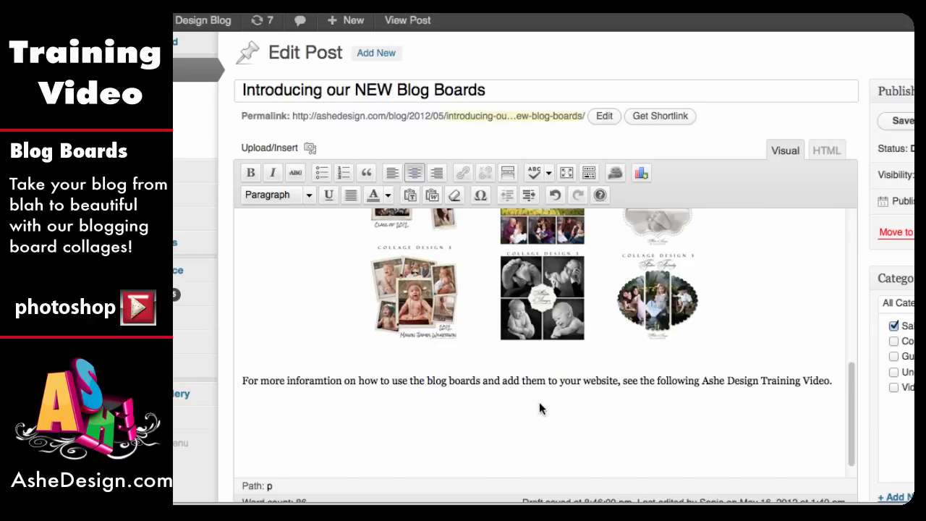
Step: Upload SampleBlogBoard.jpg to the post's media and scroll to its Center, Full Size 800 × 800 options
left_click(310, 152)
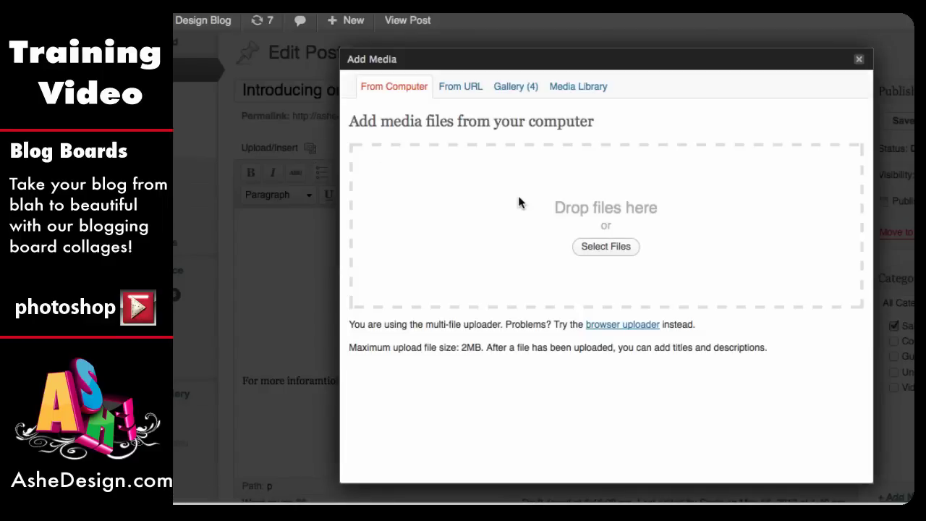
left_click(594, 247)
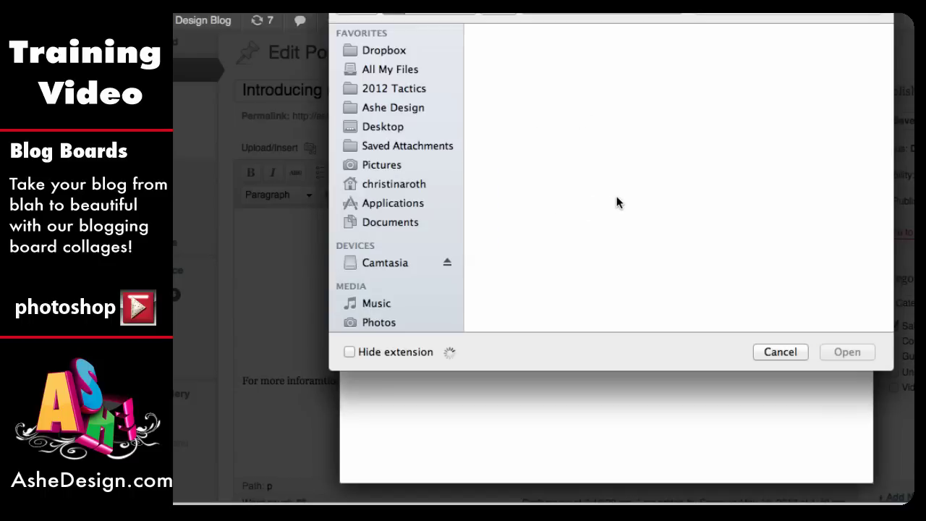
scroll(610, 228, "down", 5)
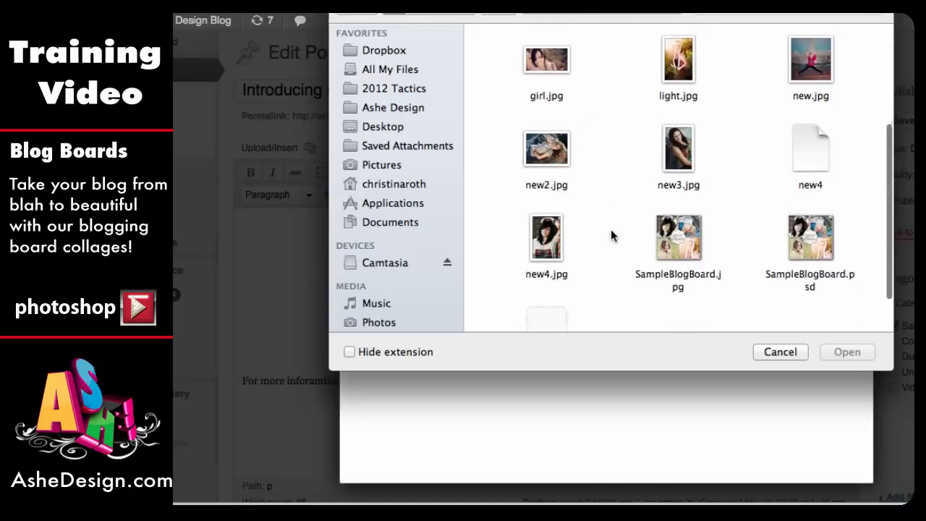
scroll(611, 229, "down", 2)
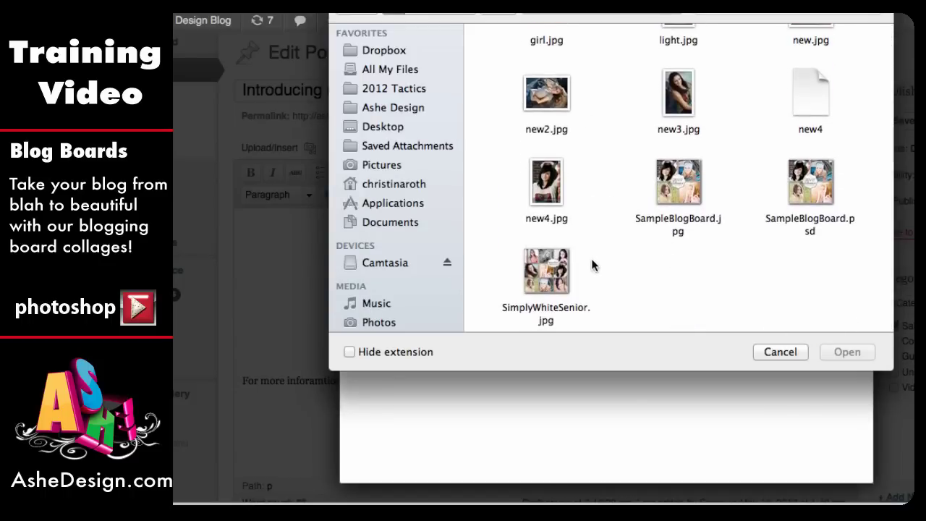
left_click(688, 187)
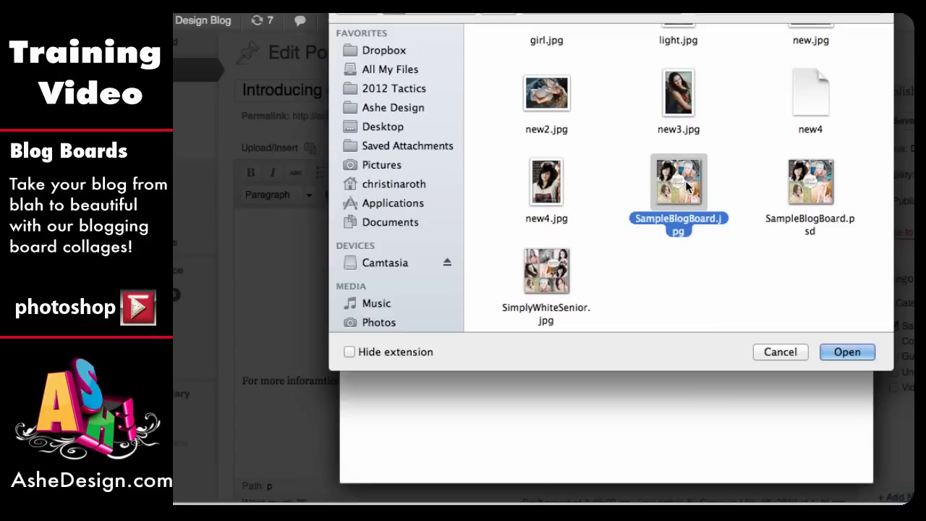
left_click(842, 358)
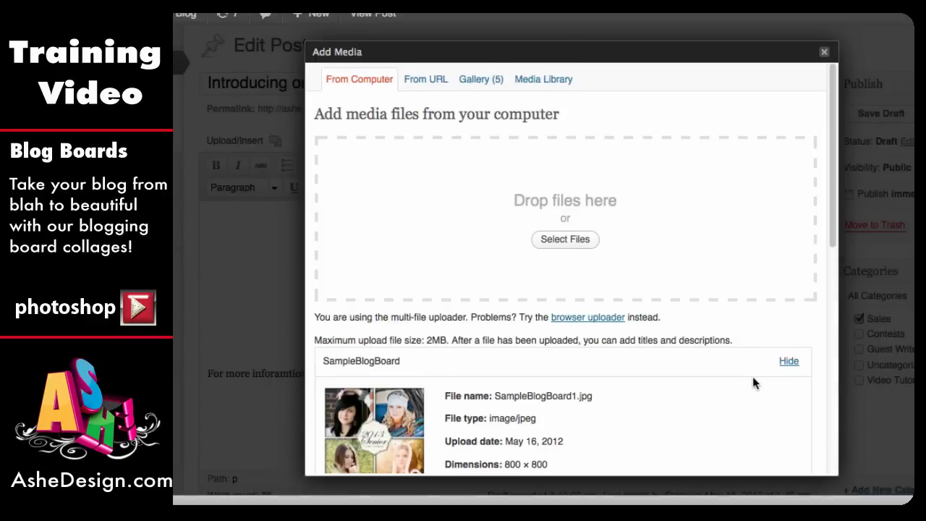
scroll(742, 383, "down", 5)
scroll(743, 382, "down", 3)
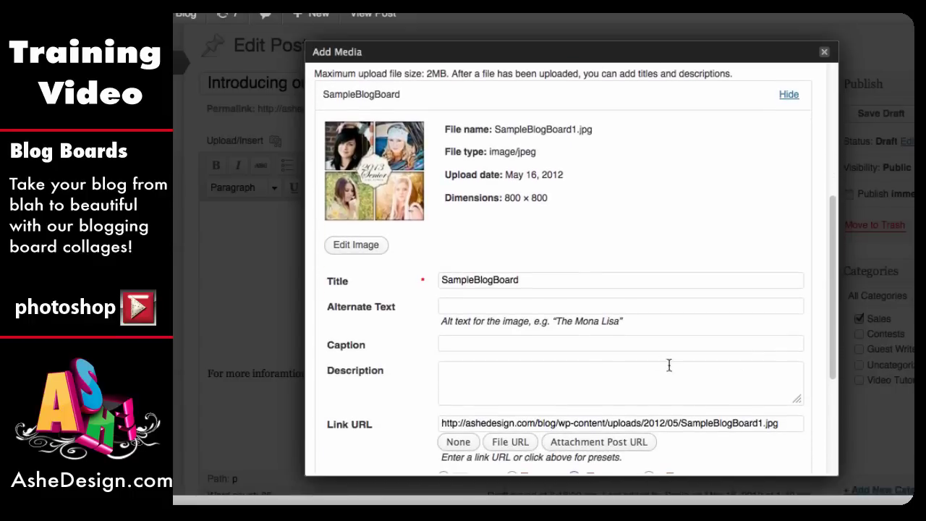
scroll(562, 310, "down", 3)
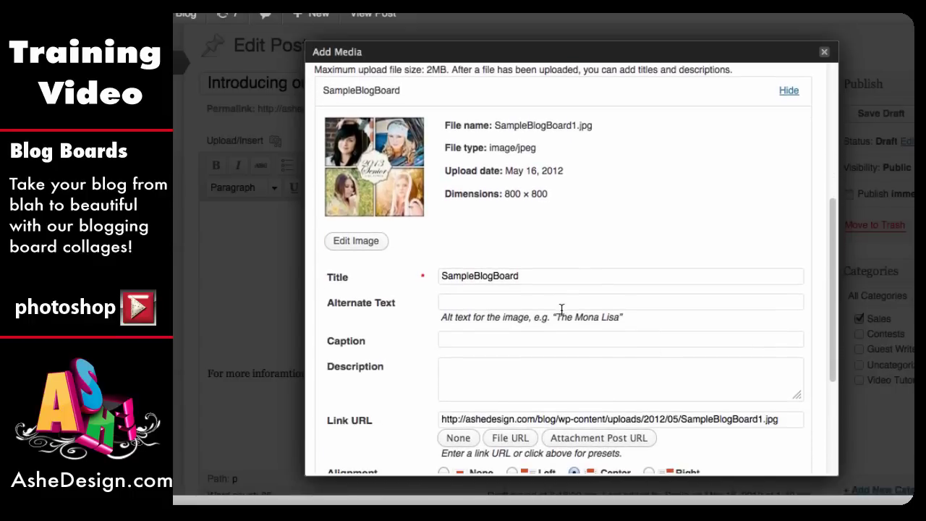
scroll(562, 311, "down", 2)
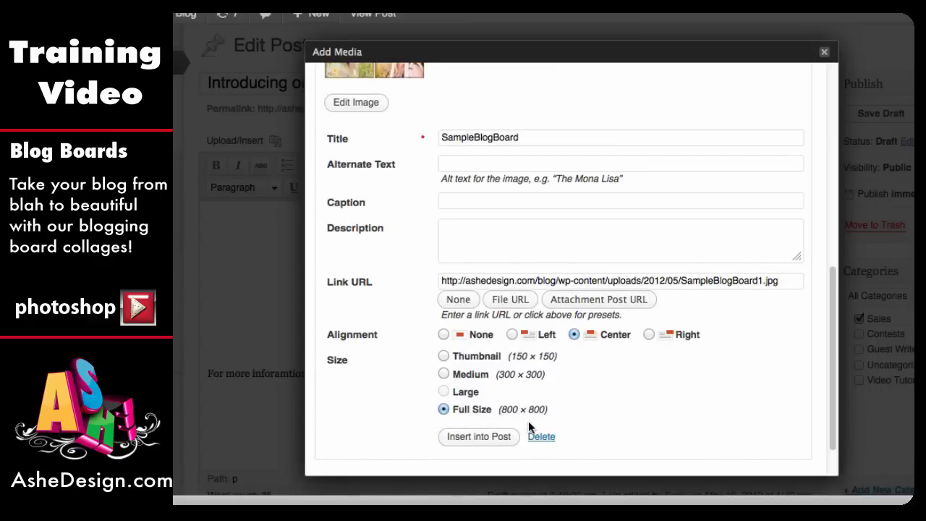
Step: Insert the SampleBlogBoard image into the post body and select it in the editor
left_click(498, 443)
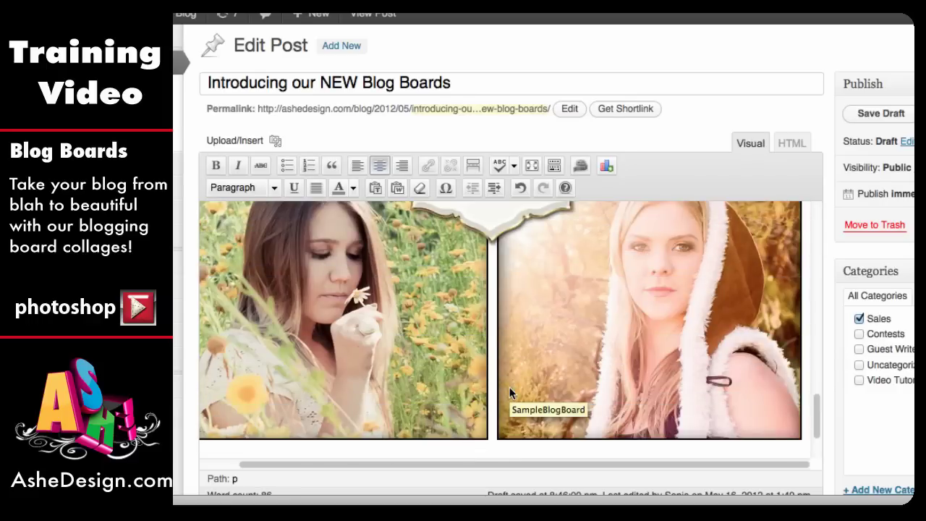
scroll(511, 393, "up", 3)
scroll(510, 393, "up", 4)
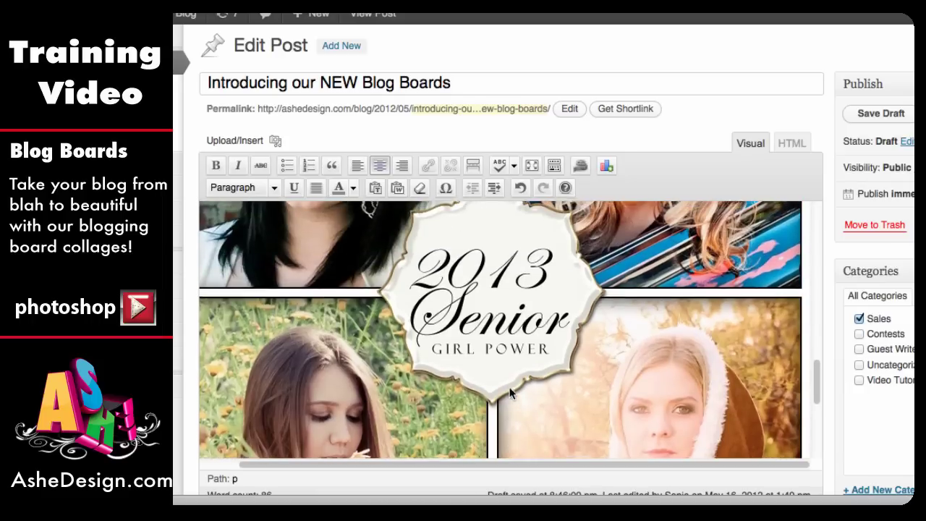
scroll(510, 393, "up", 5)
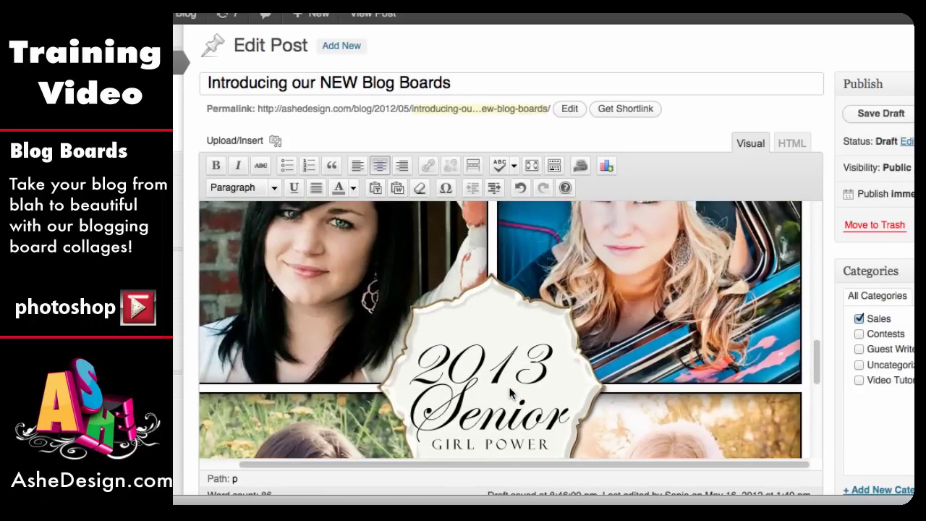
scroll(510, 393, "up", 1)
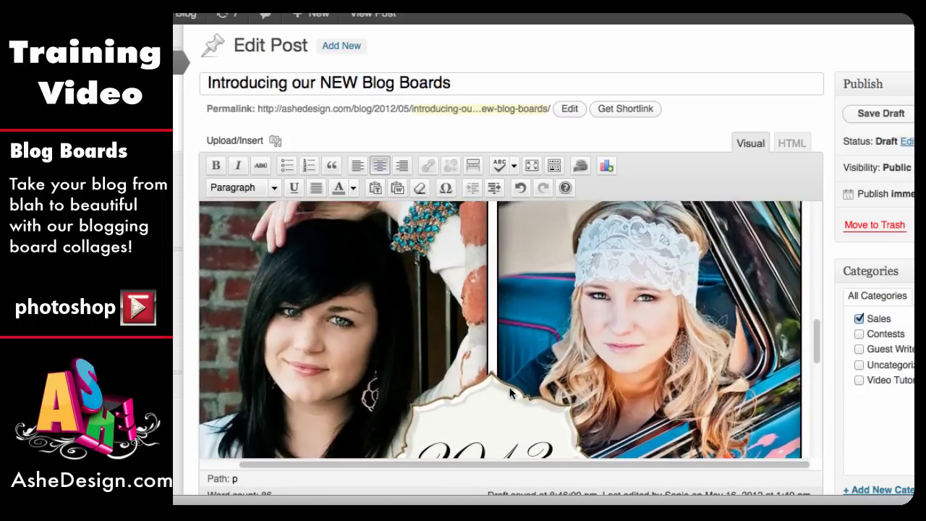
scroll(510, 393, "up", 1)
scroll(510, 393, "down", 1)
scroll(511, 393, "down", 3)
left_click(365, 284)
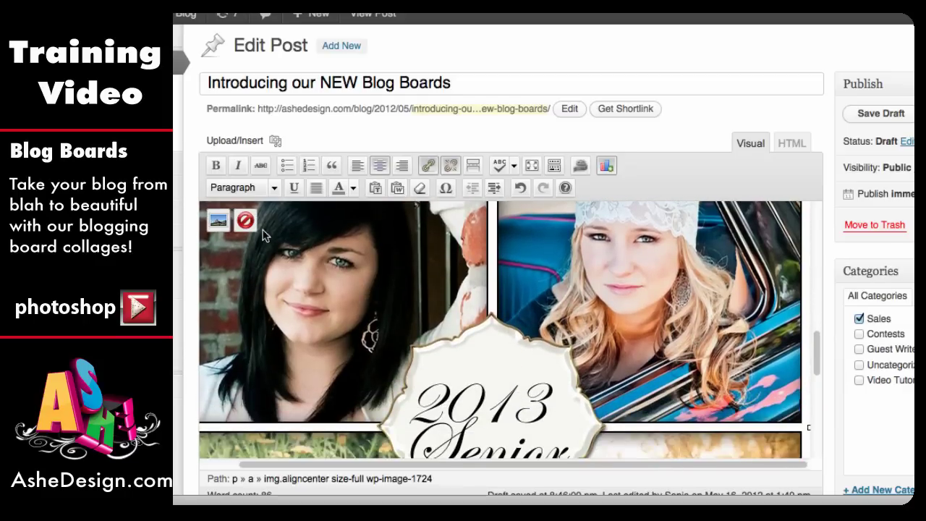
Step: Resize the inserted SampleBlogBoard image to 60% and update the post
left_click(217, 221)
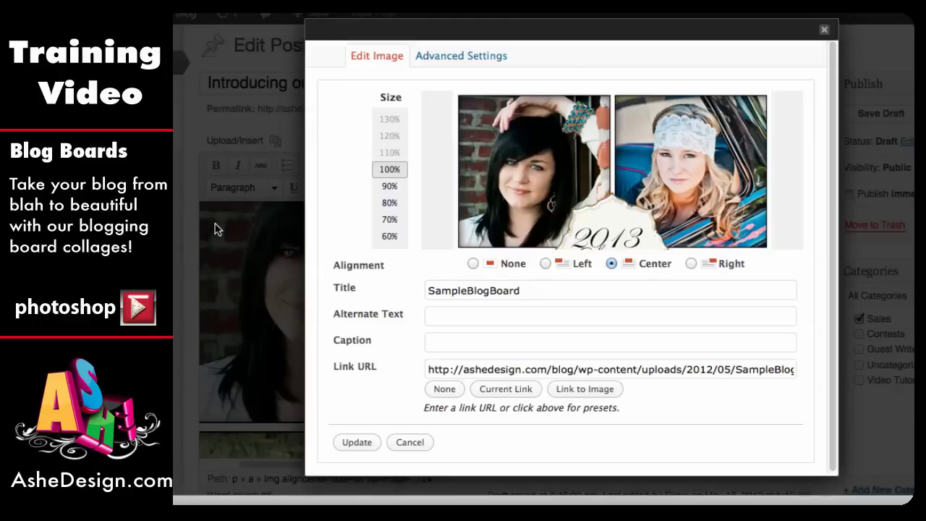
left_click(390, 237)
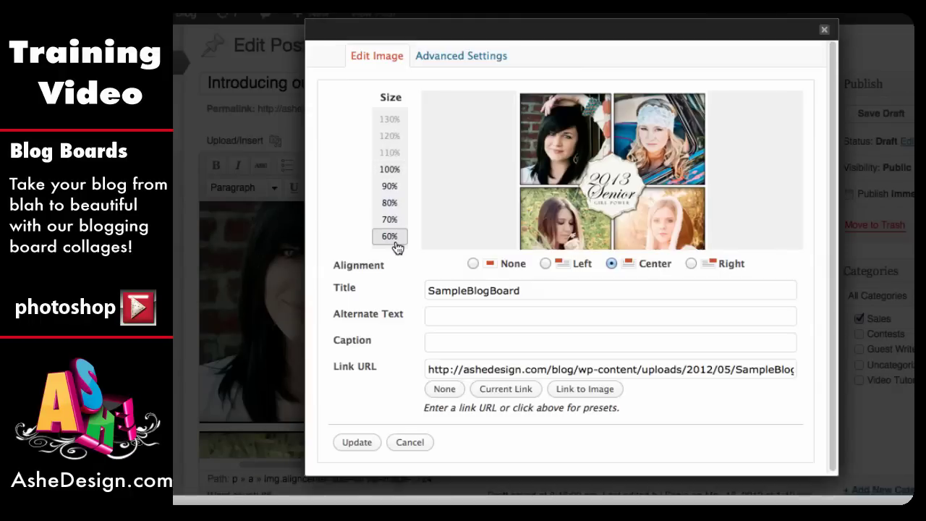
left_click(357, 442)
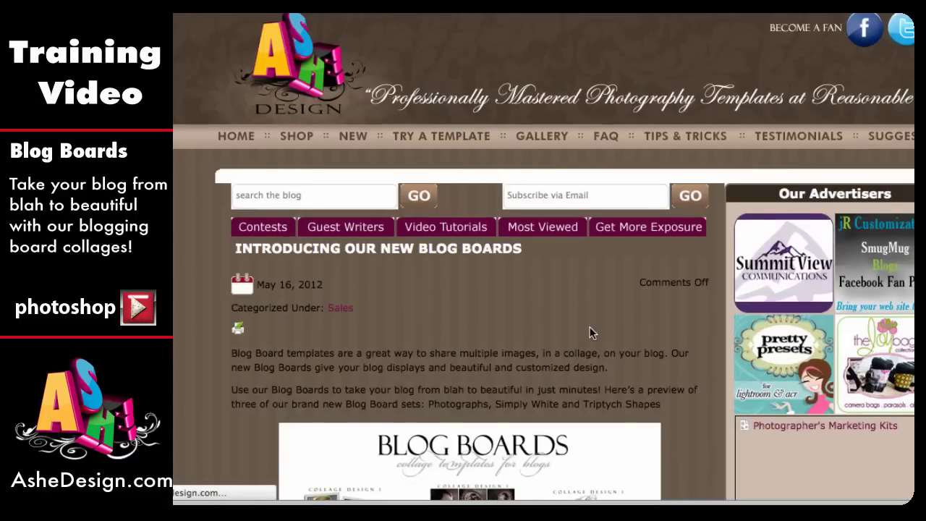
Step: Scroll down the live post to the 2013 Senior collage below the closing paragraph
scroll(591, 329, "down", 1)
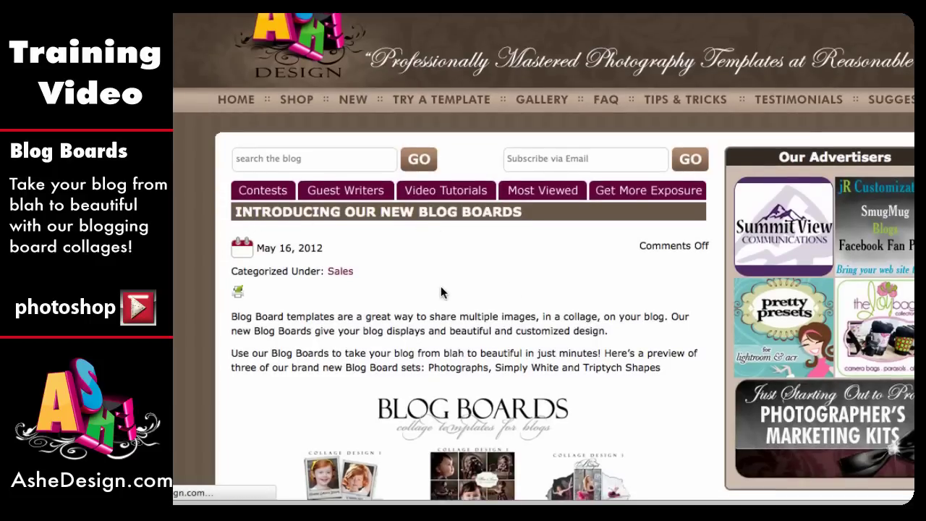
scroll(441, 286, "down", 3)
scroll(441, 285, "down", 10)
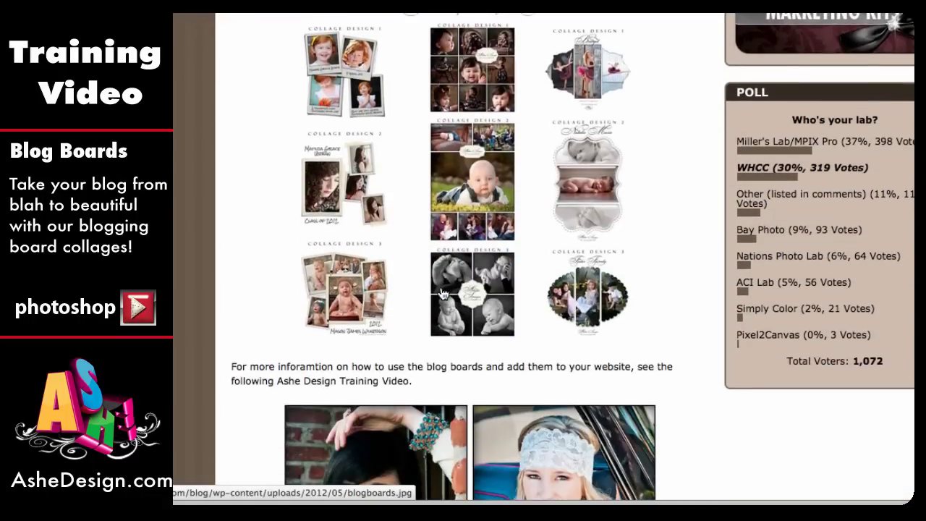
scroll(441, 290, "down", 8)
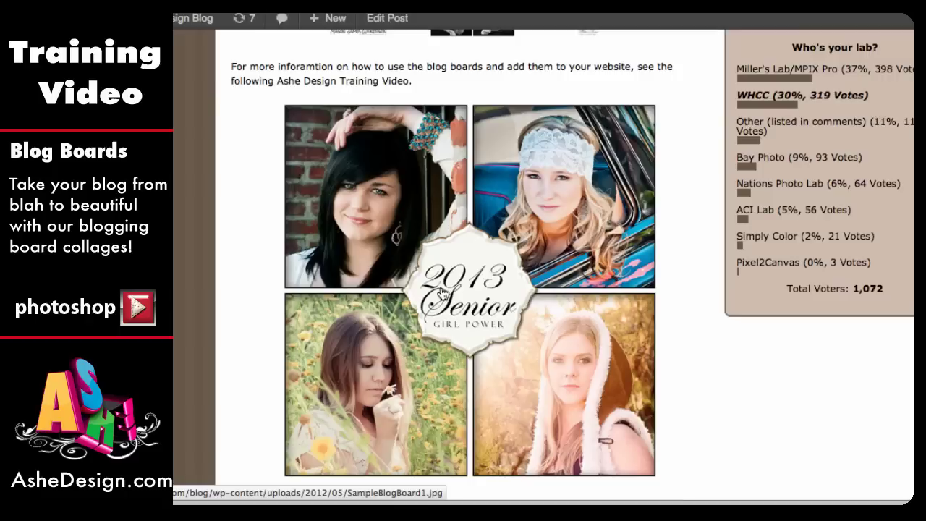